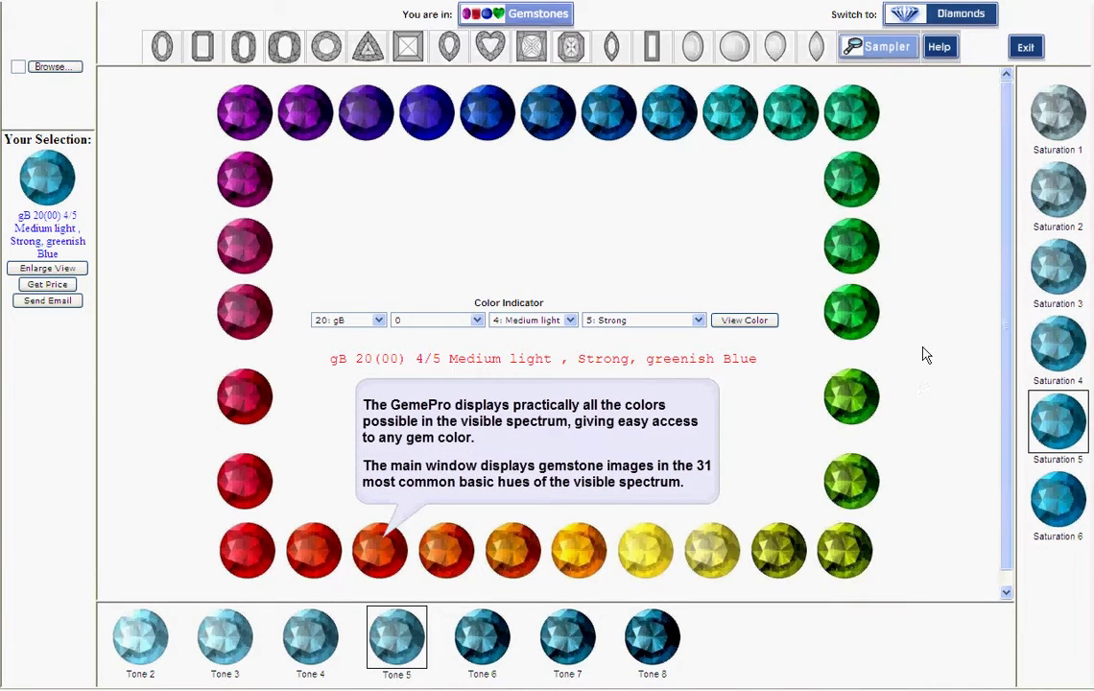
# Select the green gem in the Hue Window to get G 14(00) 5/5 Medium, Strong, Green
pyautogui.click(851, 313)
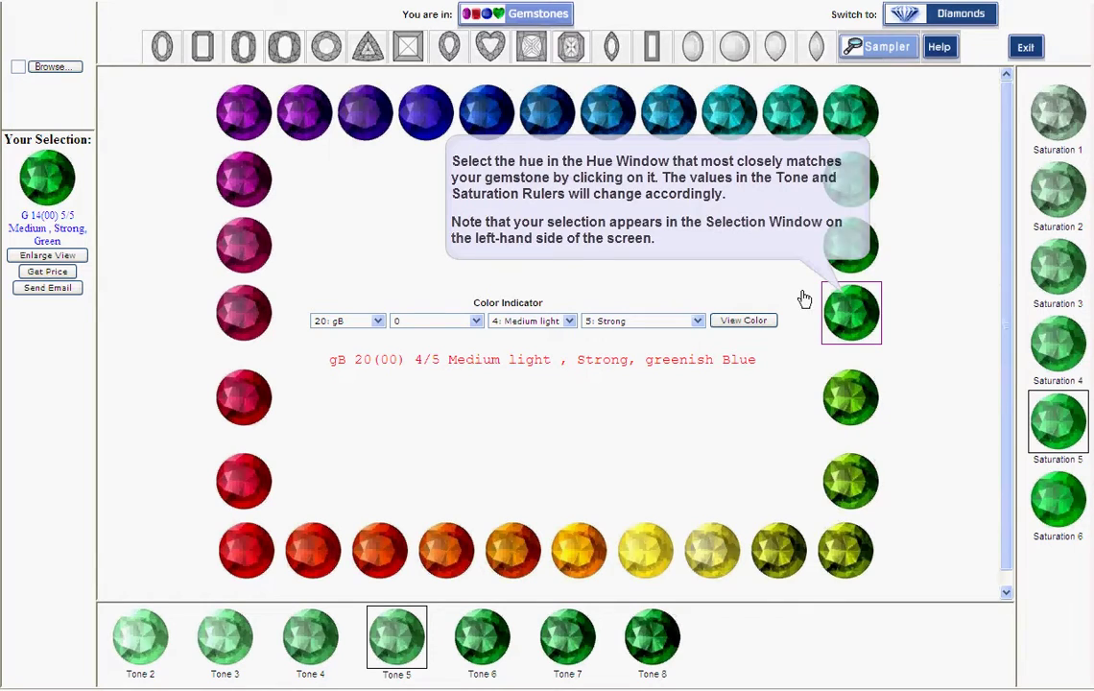
# Expand the teal hue's sub colors and open the vstgB 19(02) Tone/Saturation chart
pyautogui.doubleClick(728, 113)
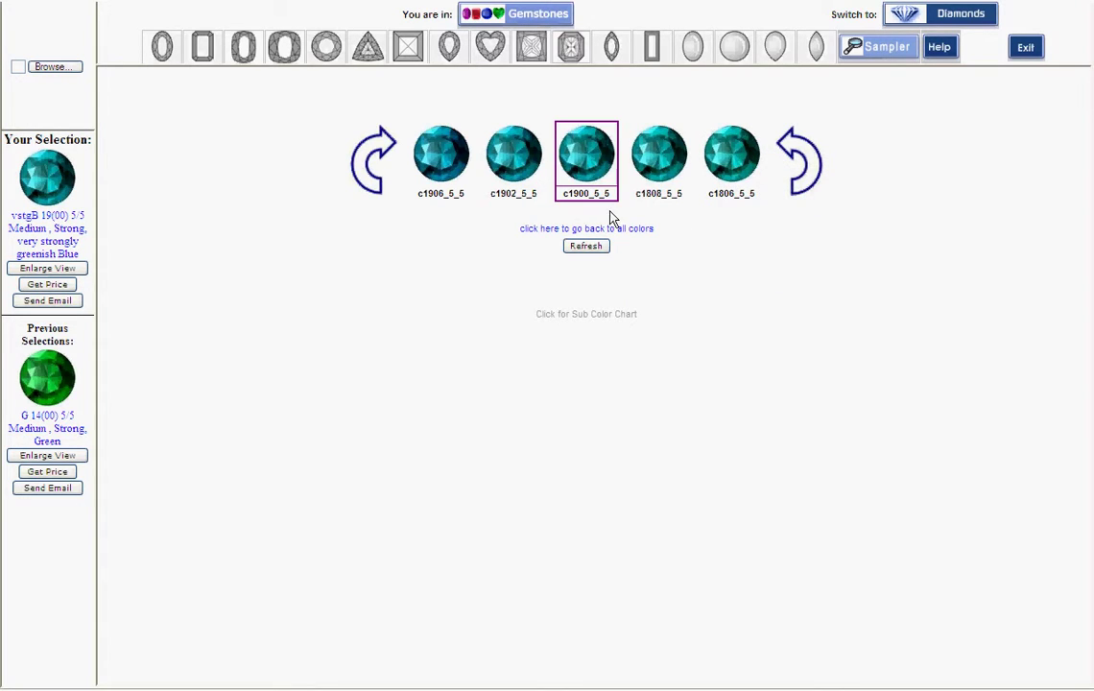
pyautogui.doubleClick(512, 160)
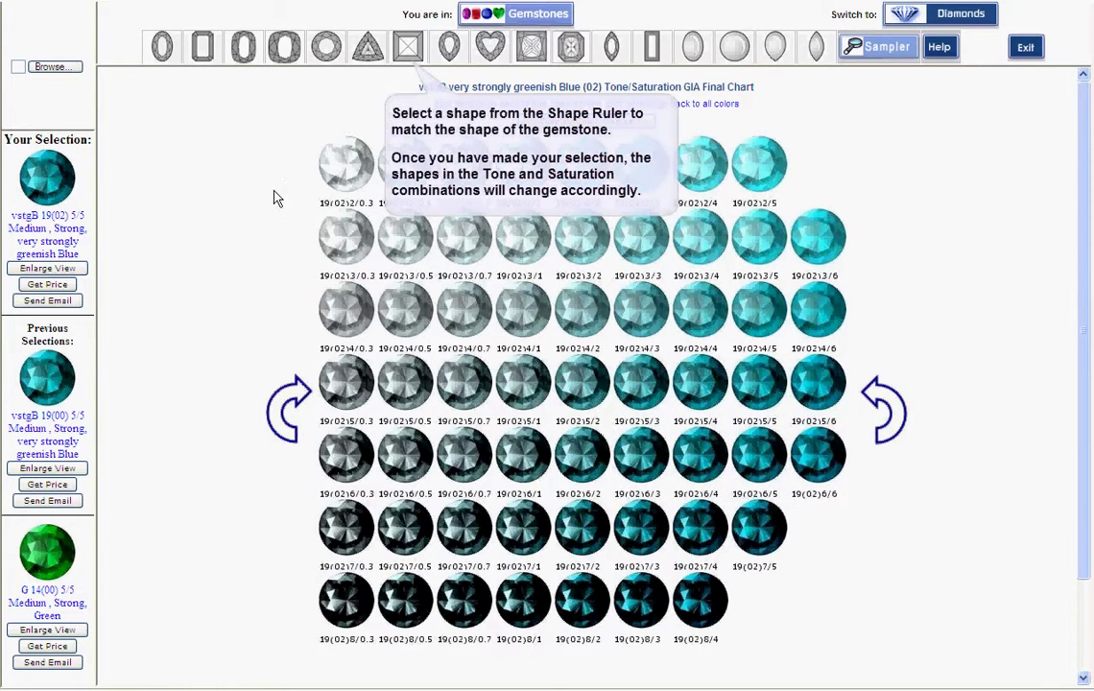
# Switch the chart gems to cushion shape and pick gem 19(02)3/2
pyautogui.click(281, 52)
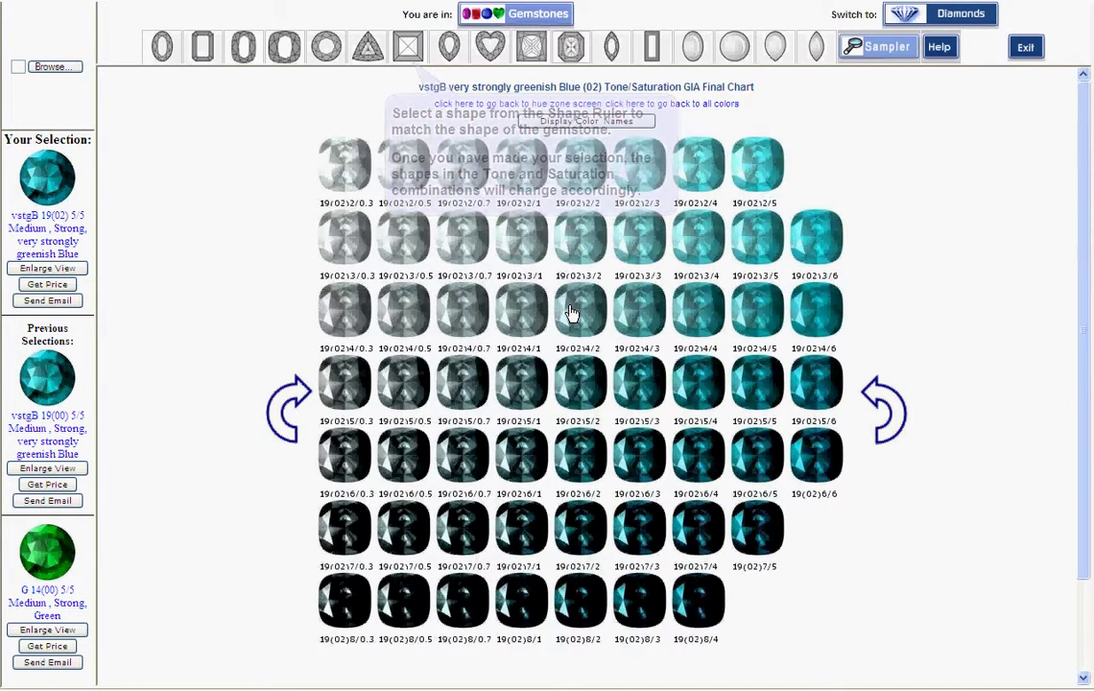
pyautogui.click(572, 252)
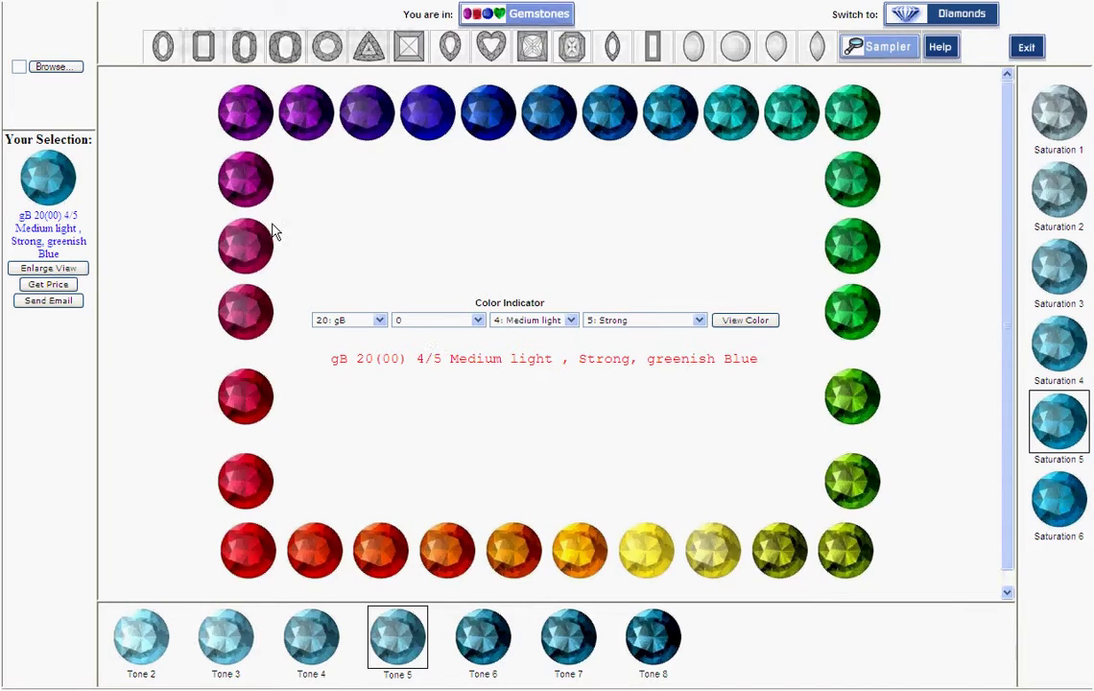
# Load the photo aaa from the BLUE SAPPHIRE folder as the reference image
pyautogui.click(71, 67)
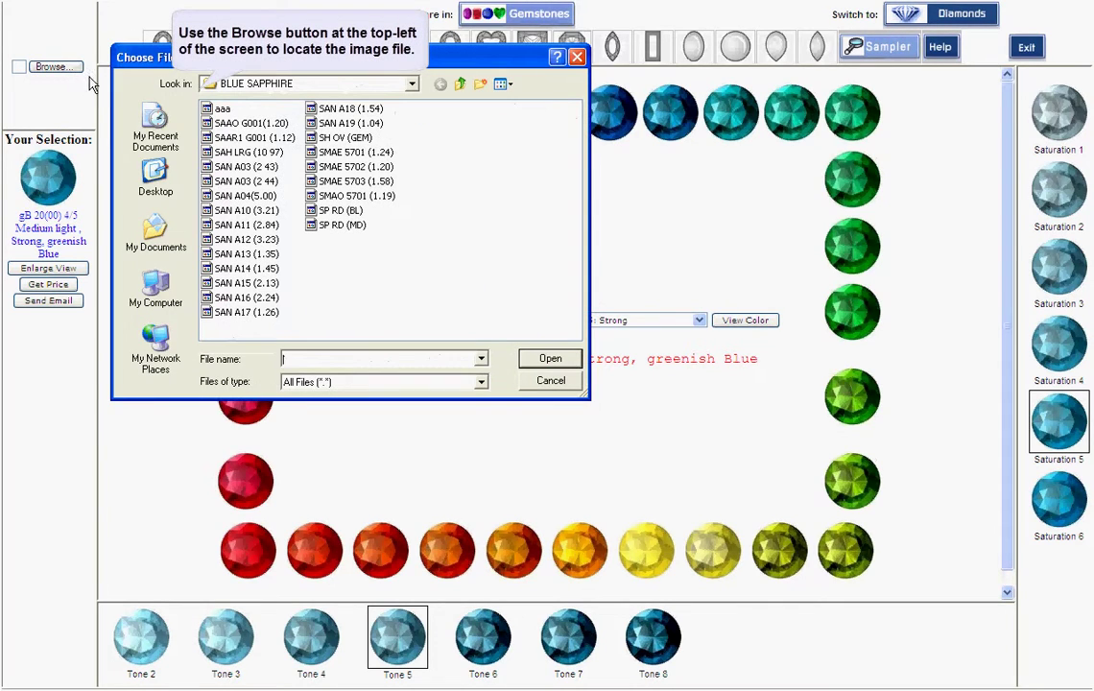
pyautogui.click(213, 109)
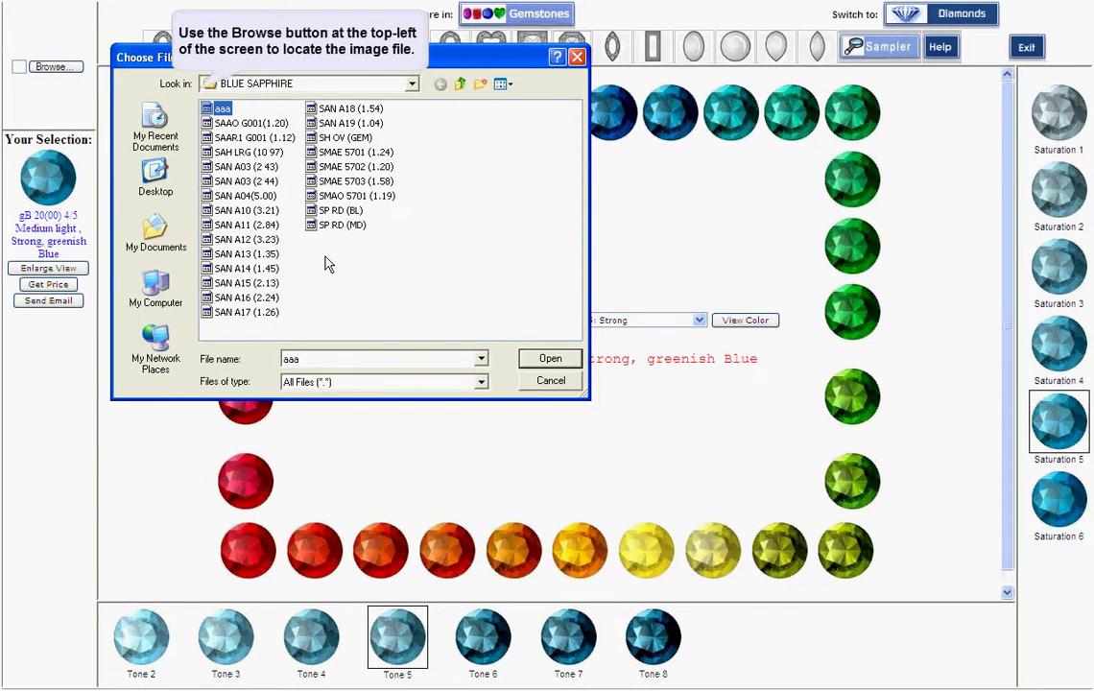
pyautogui.click(570, 364)
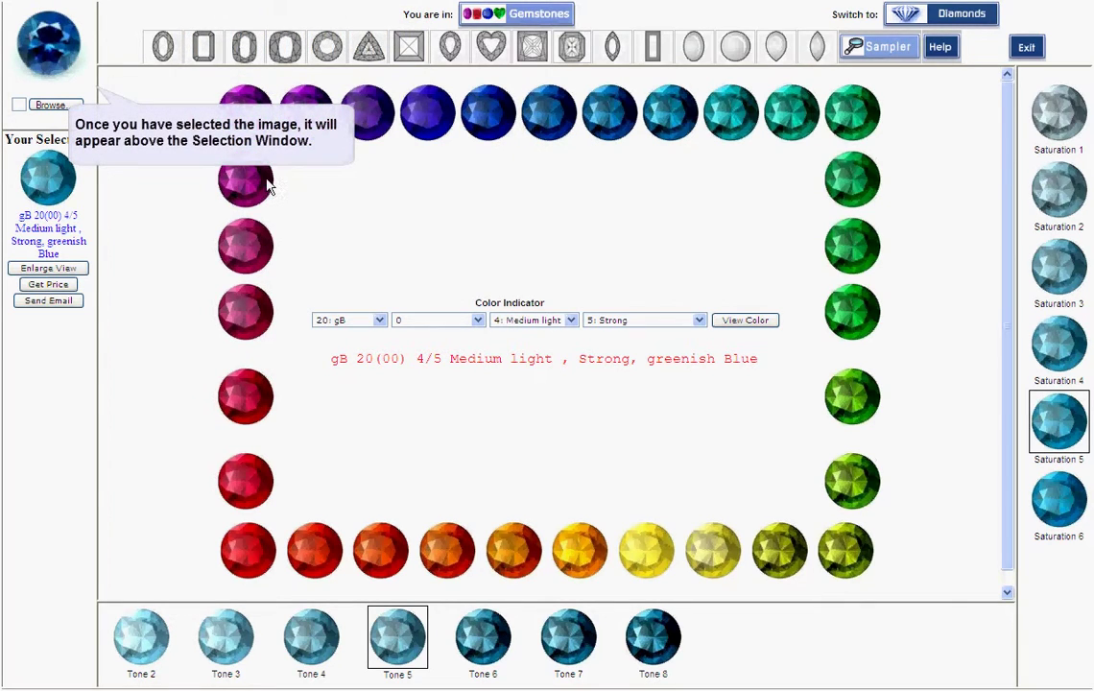
# Open the sapphire photo in the Image Window and move it aside
pyautogui.click(46, 48)
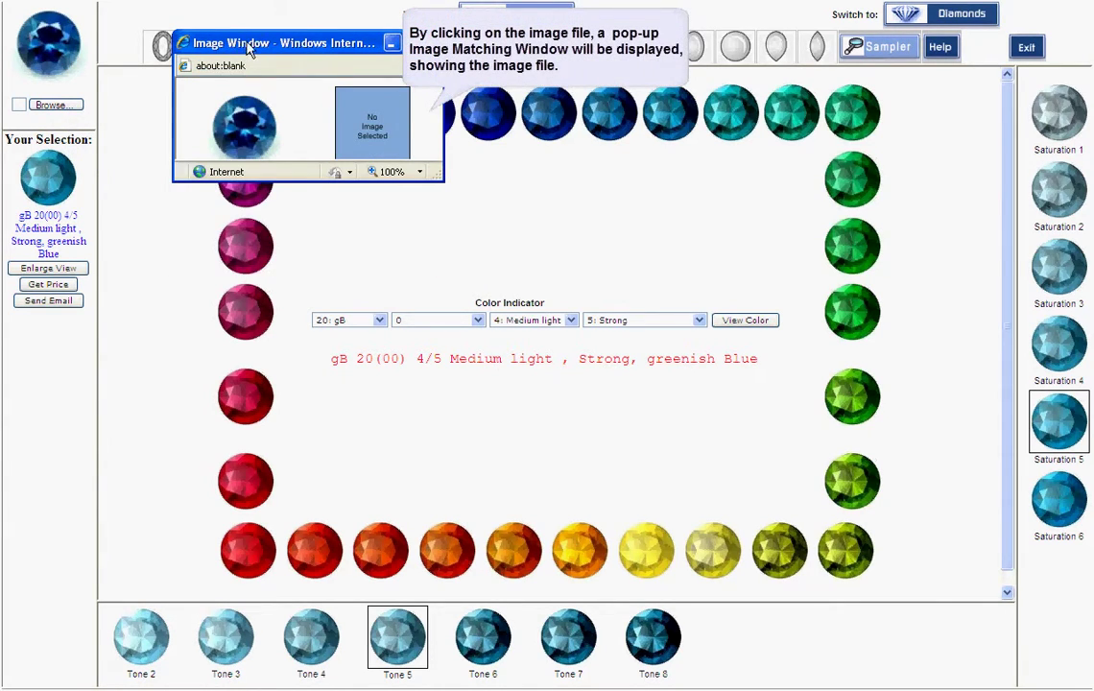
pyautogui.moveTo(227, 42); pyautogui.dragTo(353, 156)
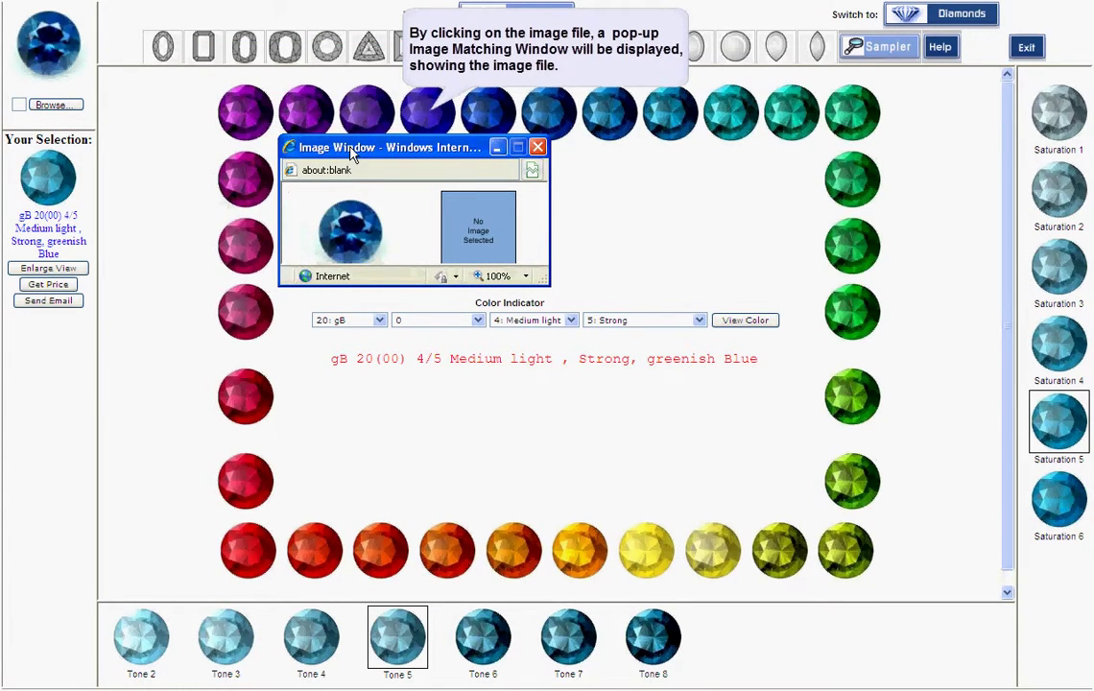
pyautogui.moveTo(354, 156); pyautogui.dragTo(567, 165)
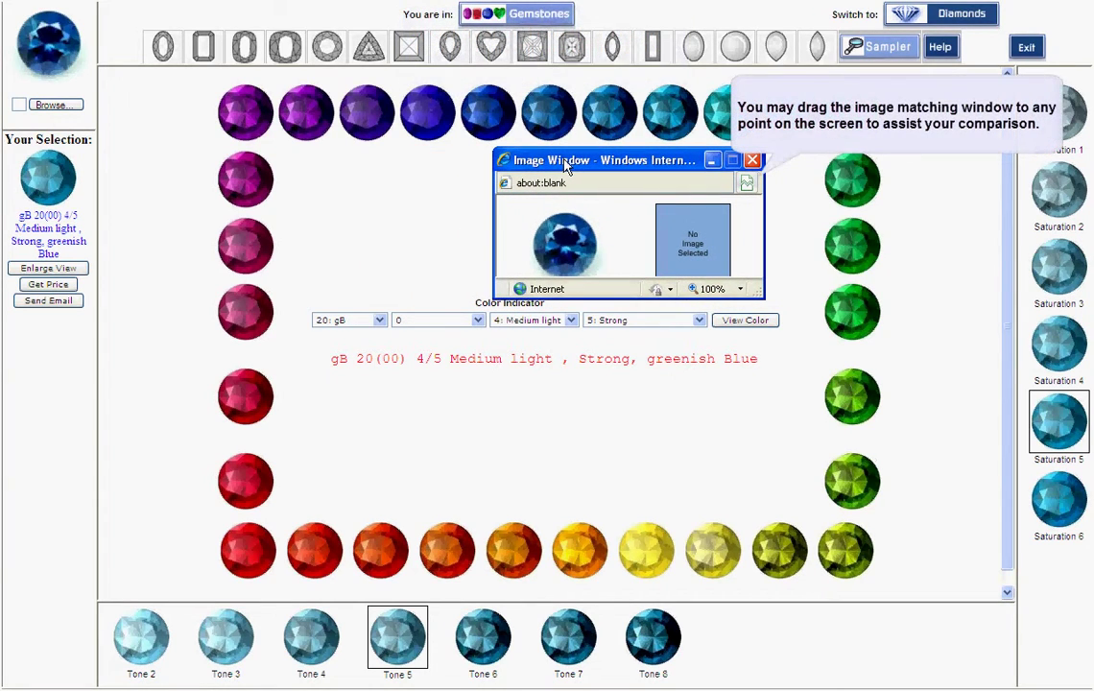
# Switch to the Blue (00) chart beside the photo and select B 22(00) 5/5
pyautogui.click(550, 117)
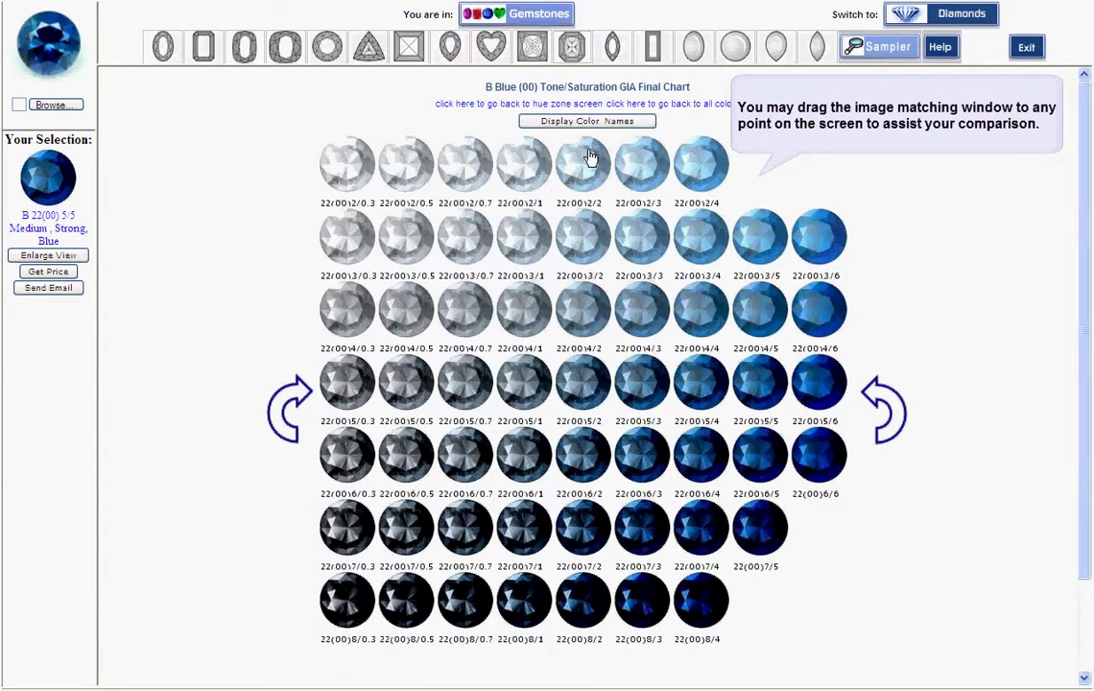
pyautogui.click(46, 48)
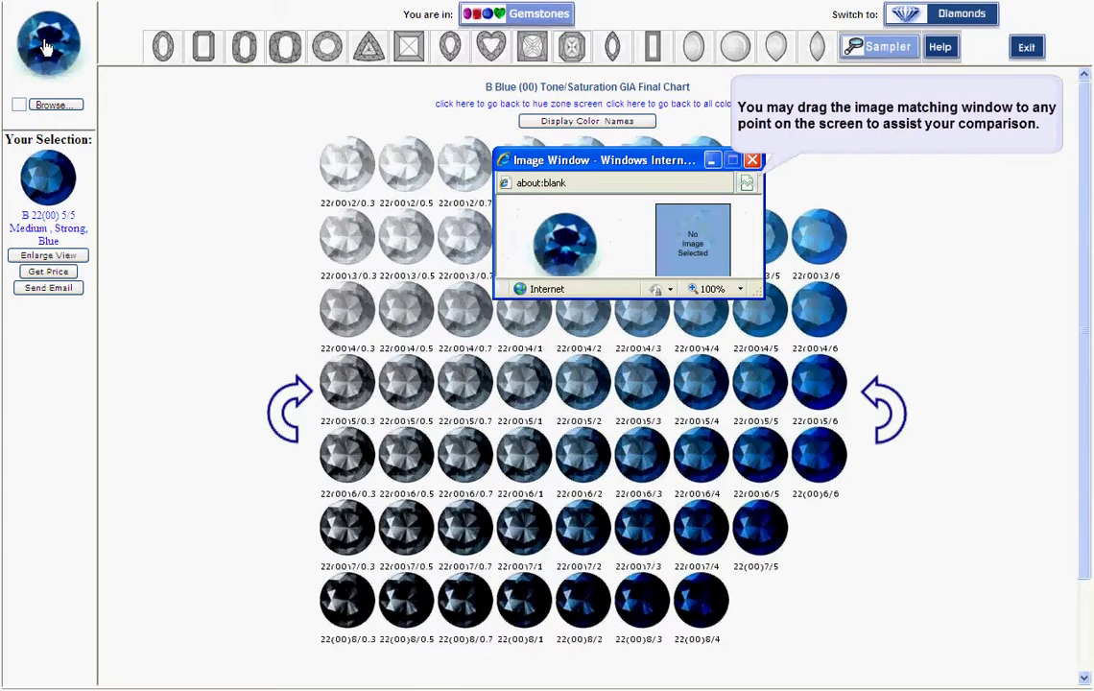
pyautogui.moveTo(589, 158); pyautogui.dragTo(774, 223)
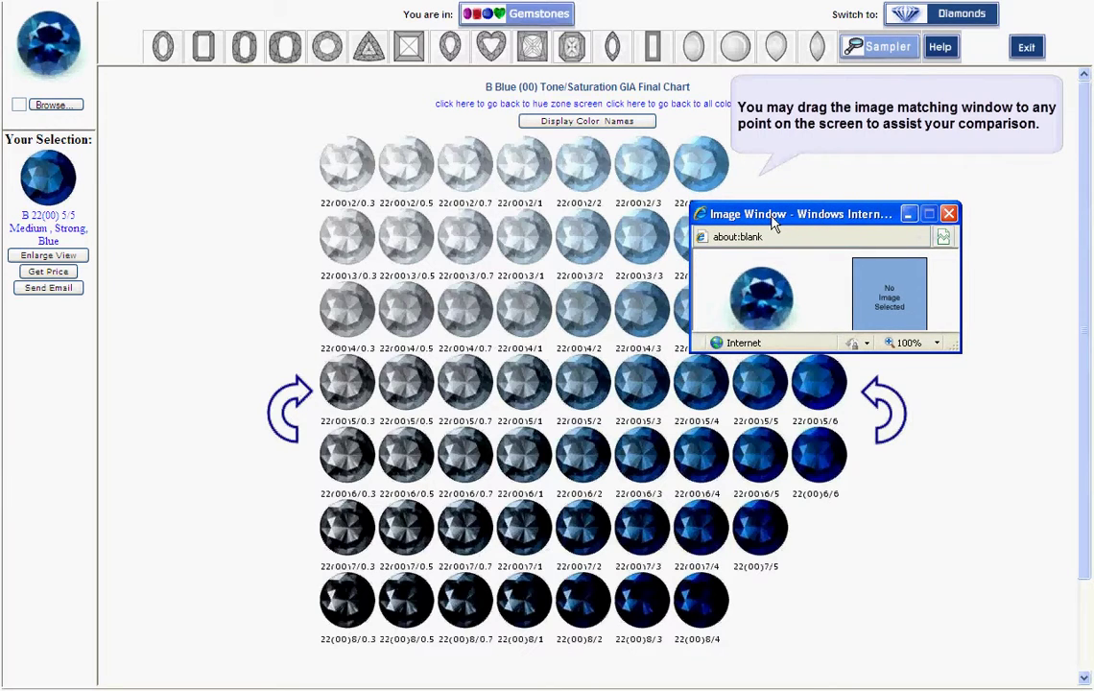
pyautogui.click(760, 389)
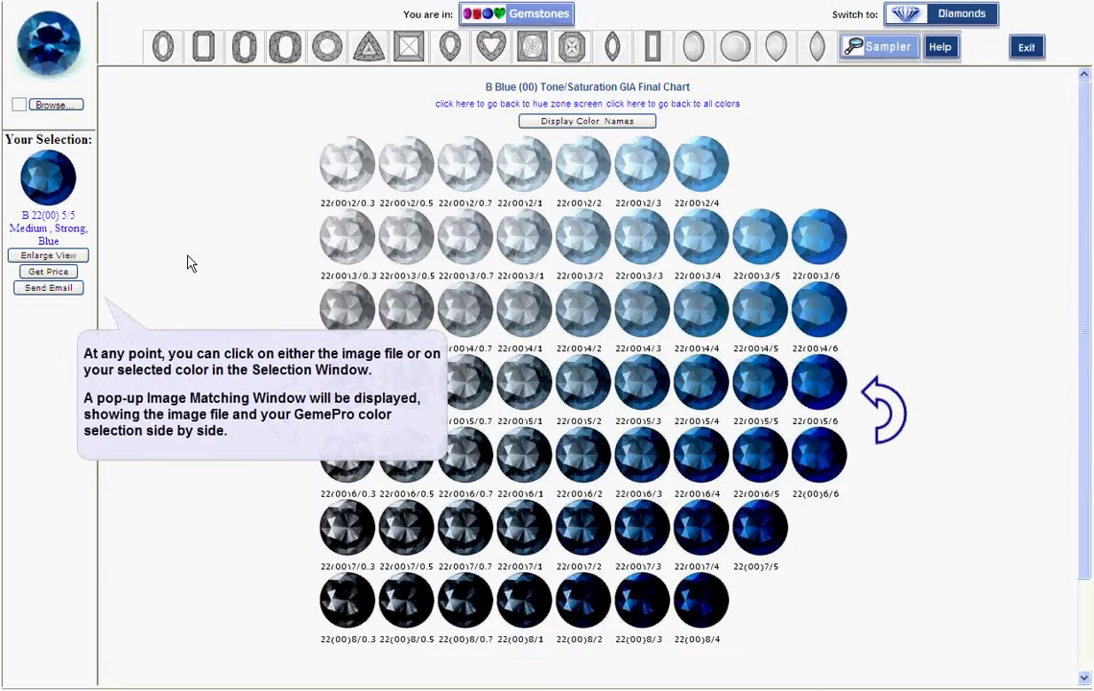
pyautogui.click(60, 181)
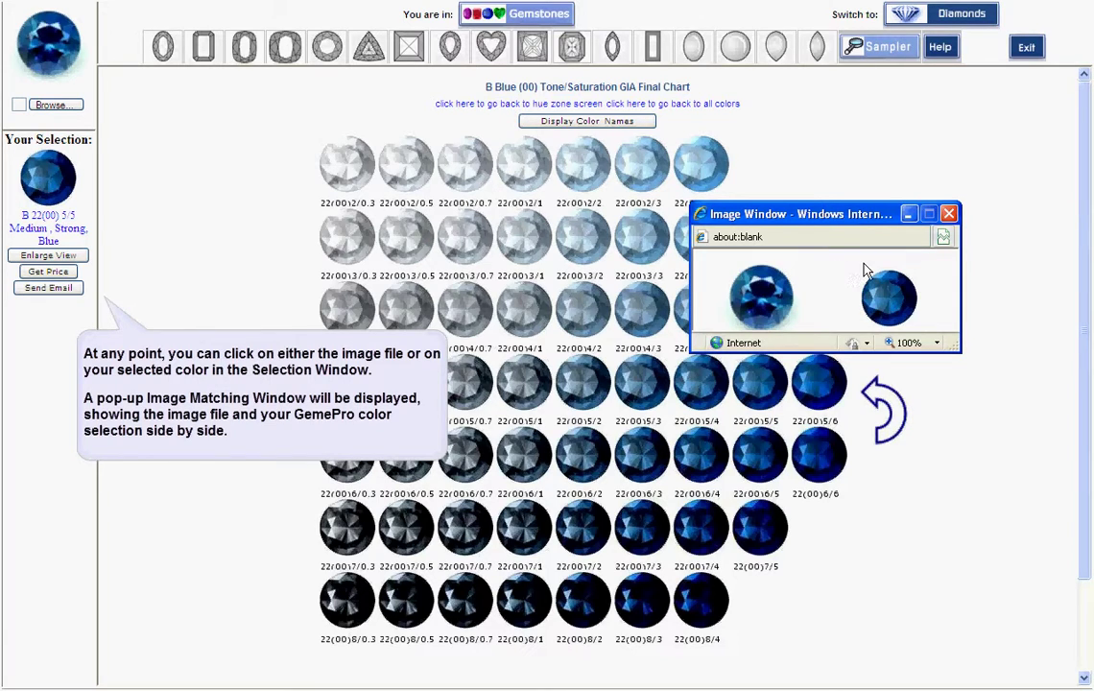
pyautogui.click(948, 213)
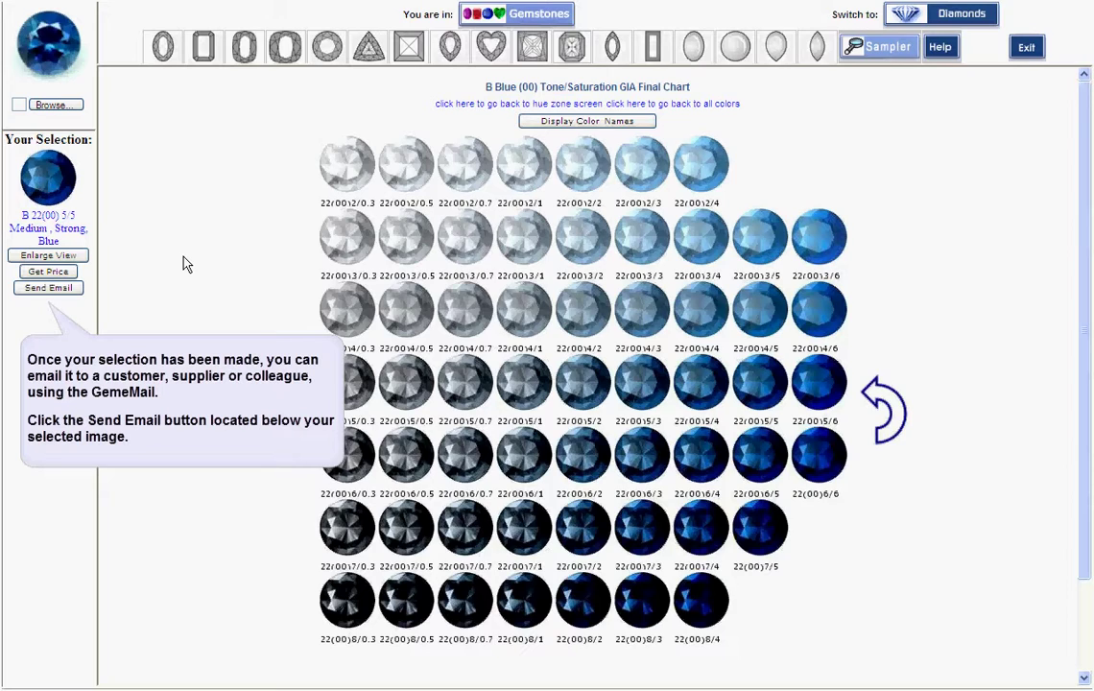
# Start an email of B 22(00) 5/5 with sender and recipient addresses and subject 'Your request'
pyautogui.click(65, 290)
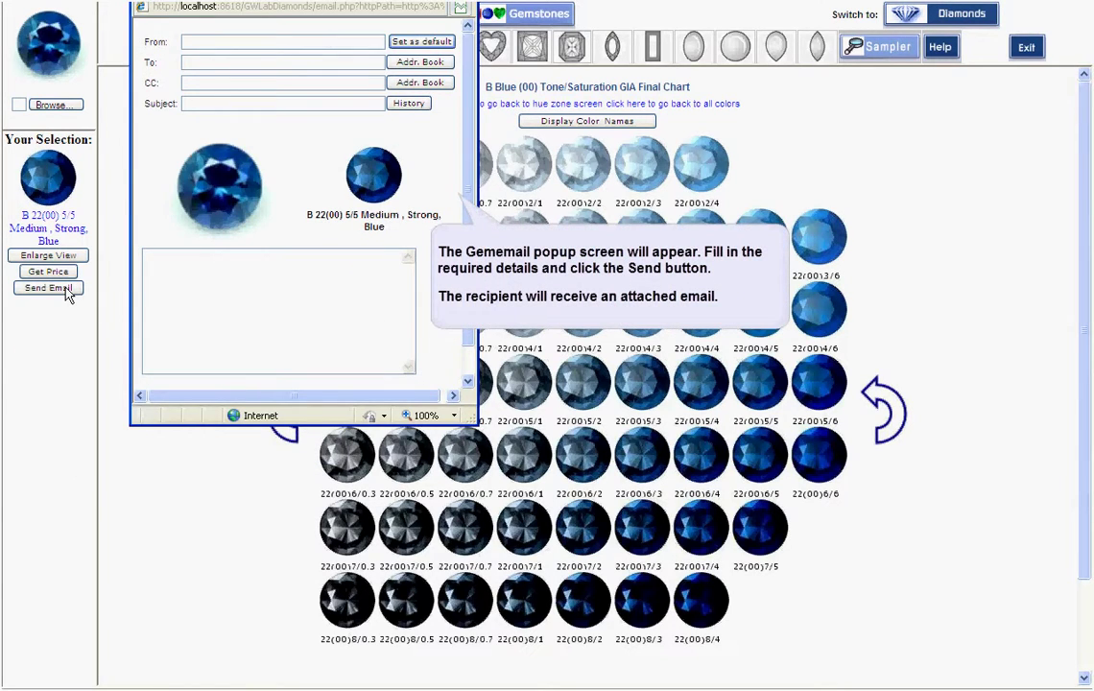
pyautogui.click(203, 42)
pyautogui.write('aaa@aaa.com')
pyautogui.press('Tab')
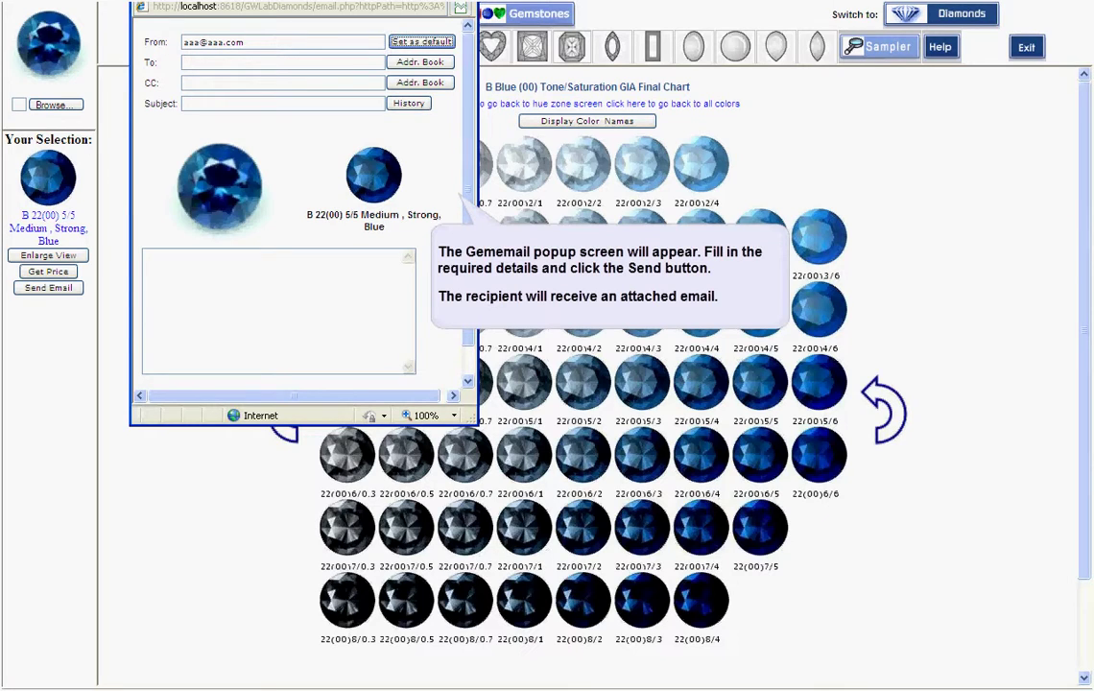
pyautogui.press('Tab')
pyautogui.write('bbb@bbb.com')
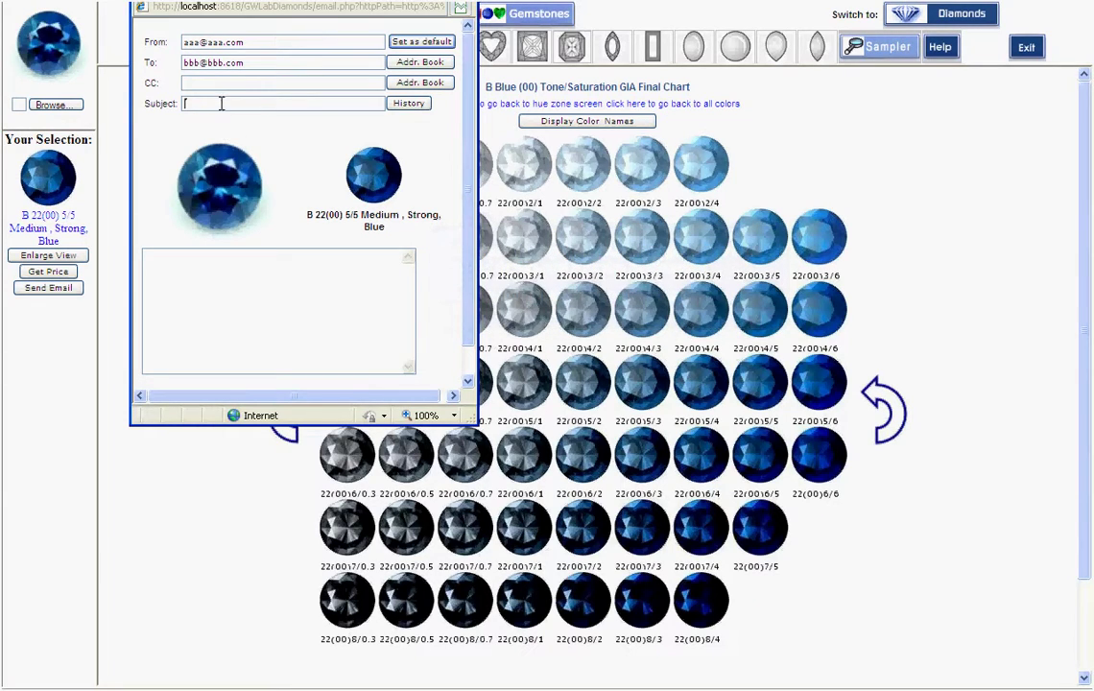
pyautogui.write('Your request')
pyautogui.scroll(-2, 467, 230)
# Send the GemeMail message with the gem color selection
pyautogui.click(297, 369)
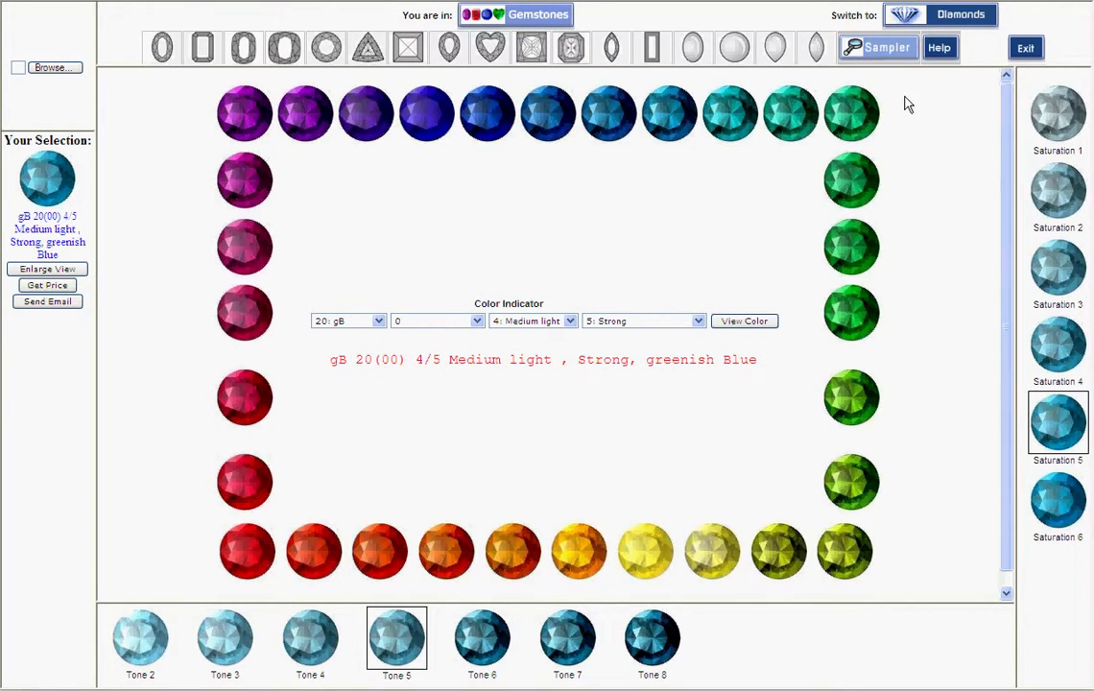
# Upload aaa.JPG from BLUE SAPPHIRE into the Sampler for average and dominant color analysis
pyautogui.click(885, 50)
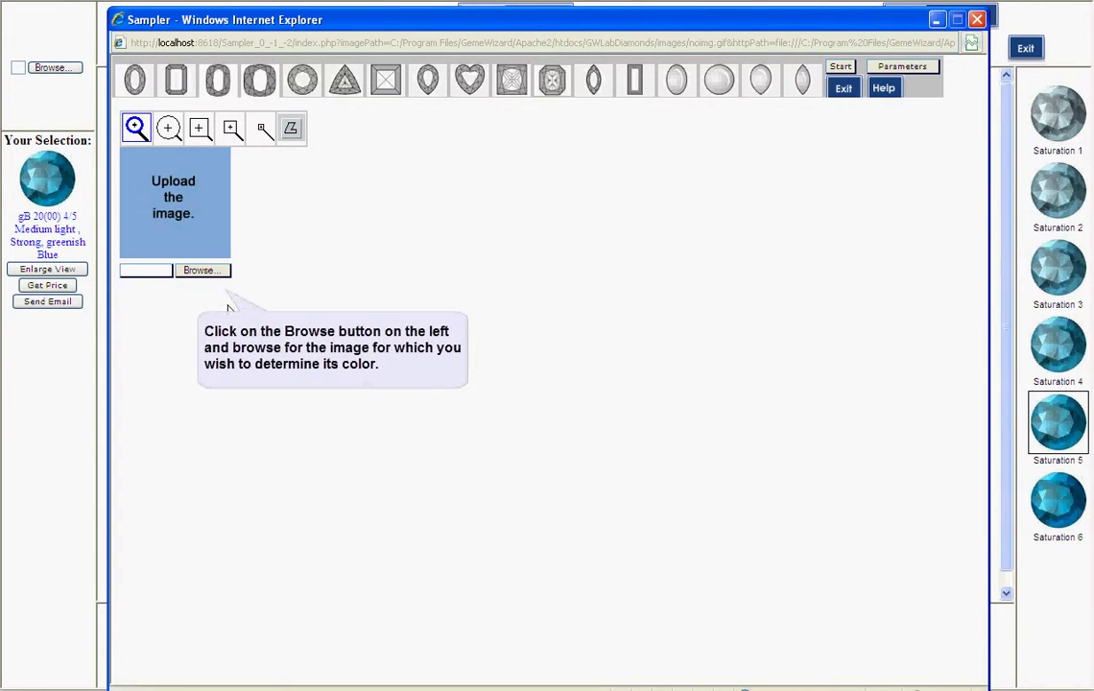
pyautogui.click(198, 272)
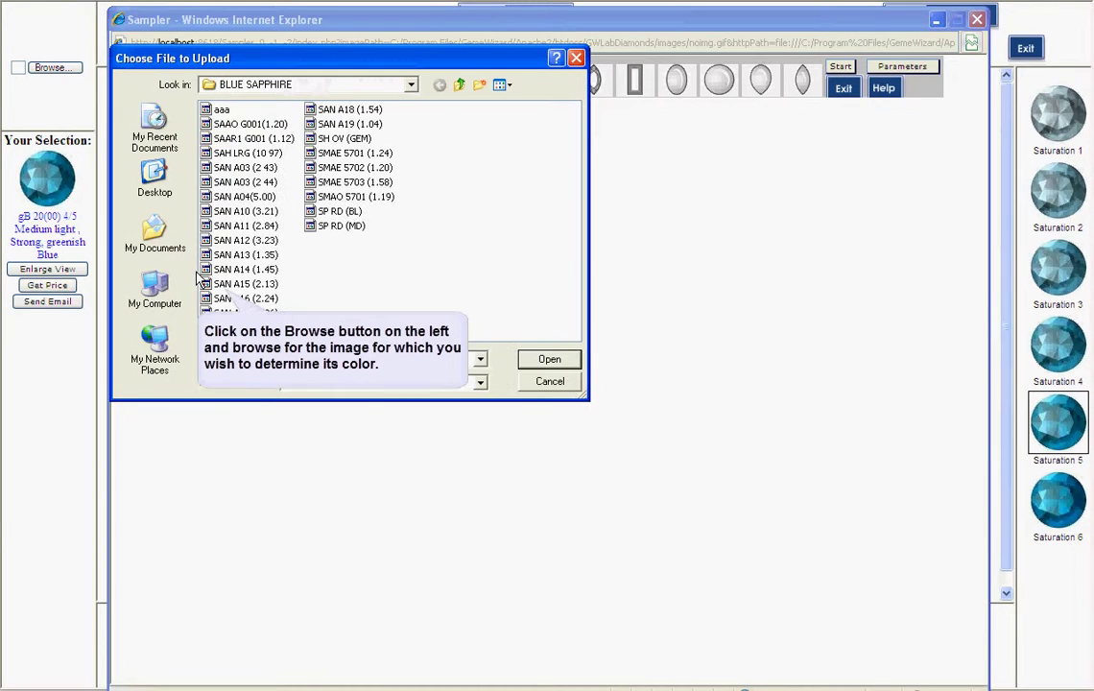
pyautogui.click(222, 110)
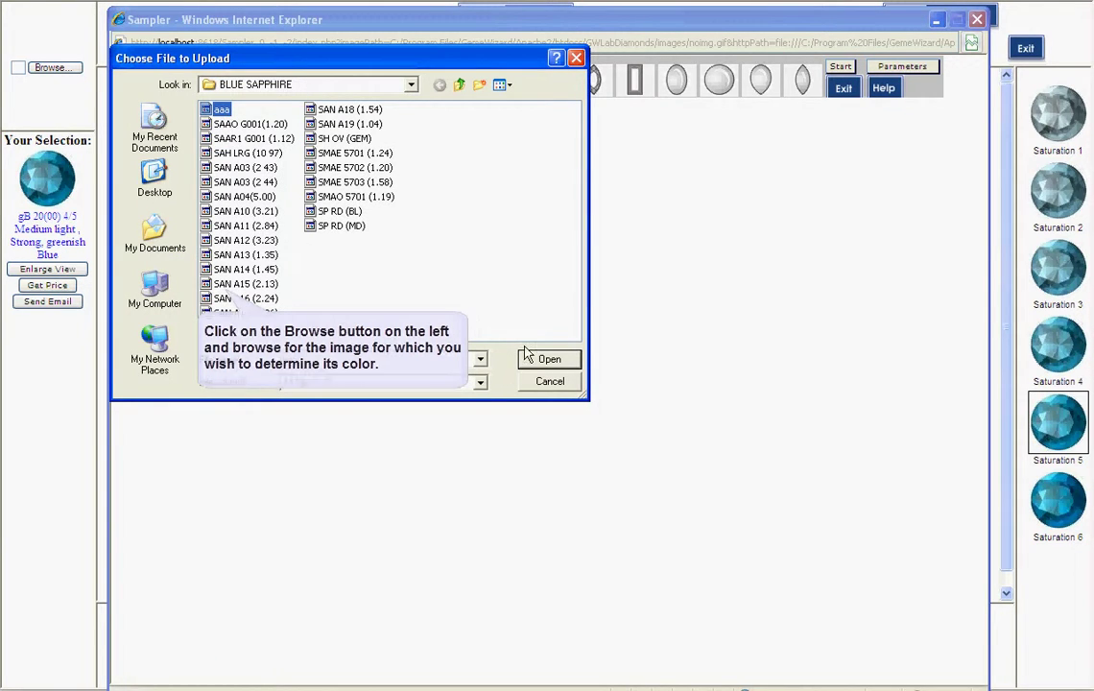
pyautogui.click(545, 361)
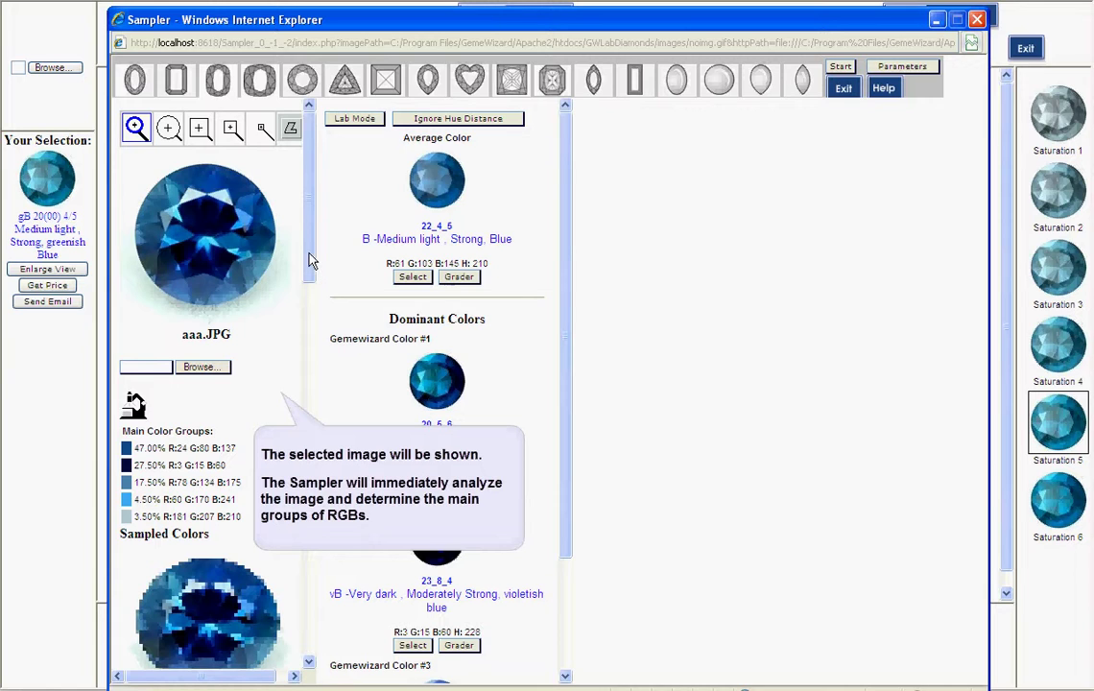
pyautogui.moveTo(310, 261); pyautogui.dragTo(310, 296)
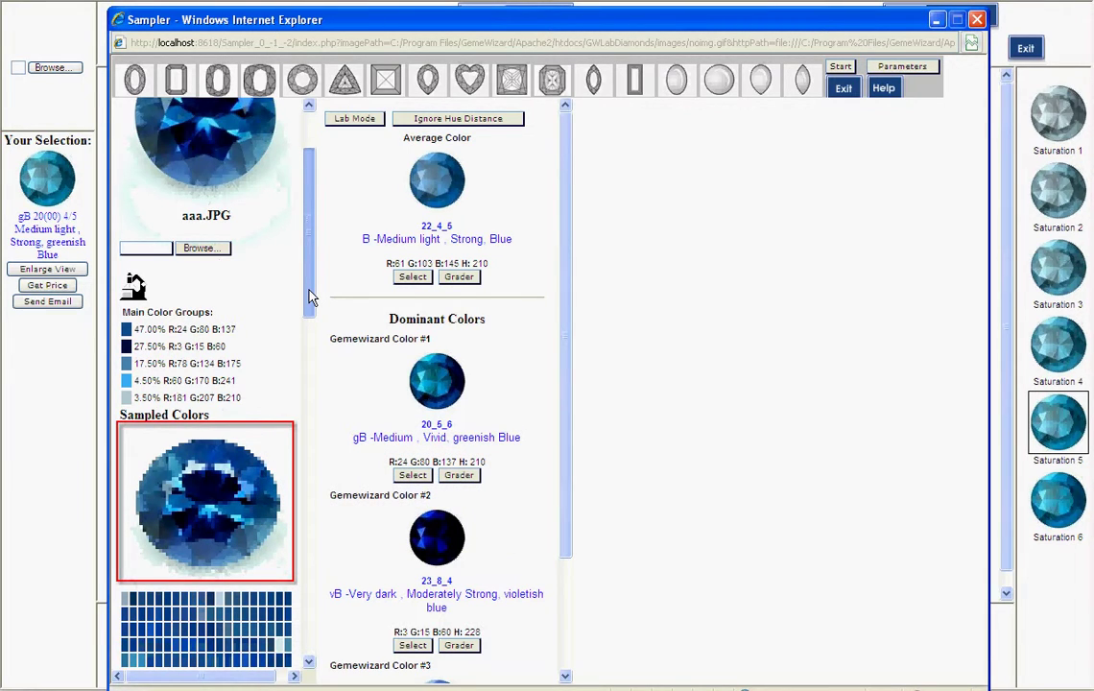
pyautogui.moveTo(310, 296); pyautogui.dragTo(310, 355)
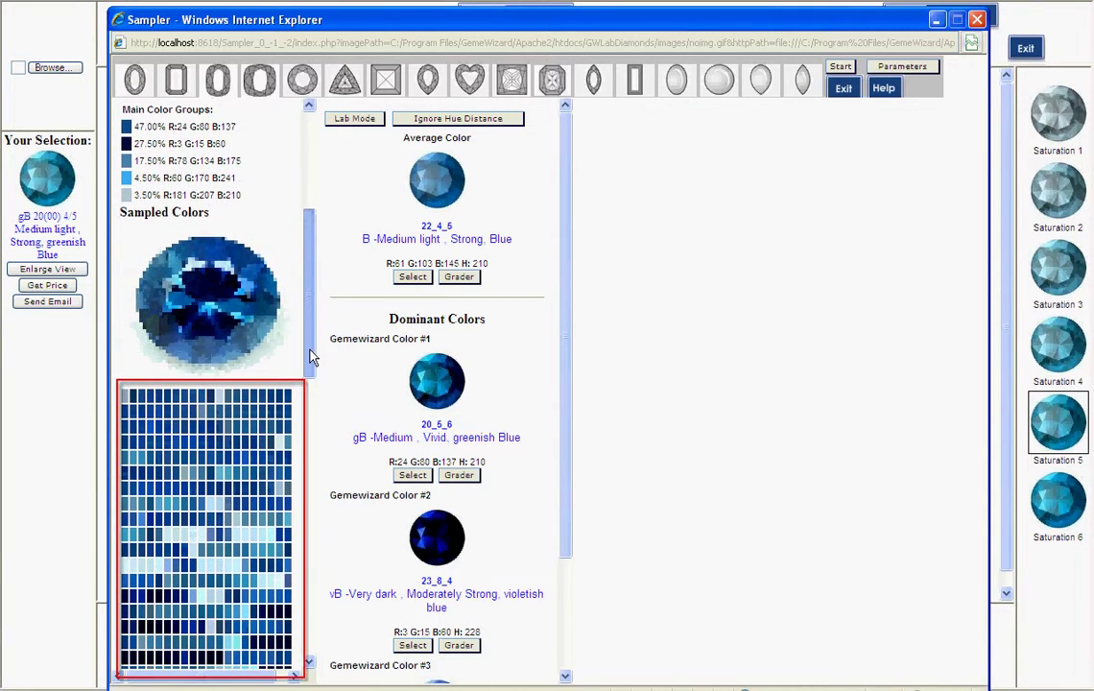